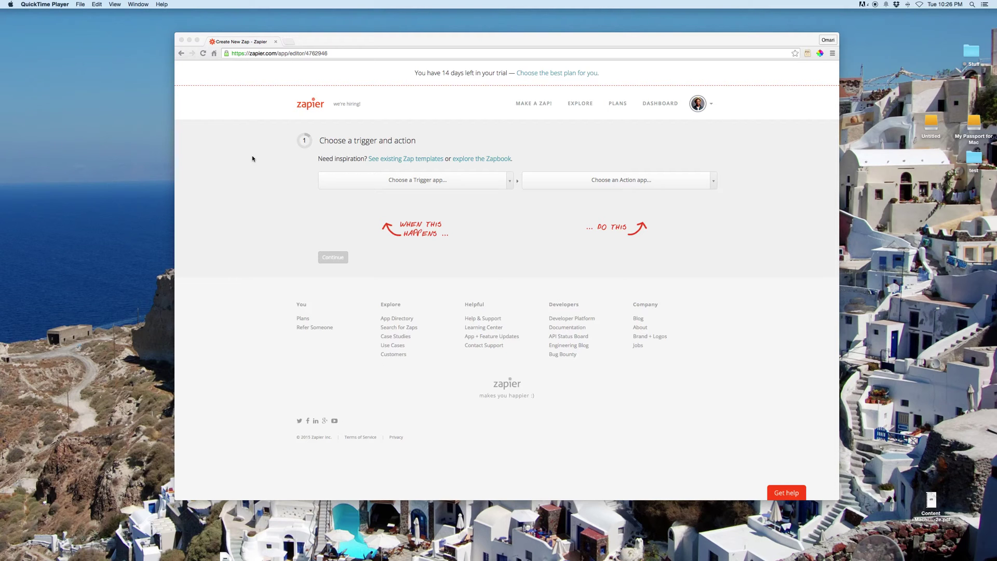
# Step: Bring Chrome forward and show the trigger-app list on the Create New Zap page
pyautogui.click(404, 183)
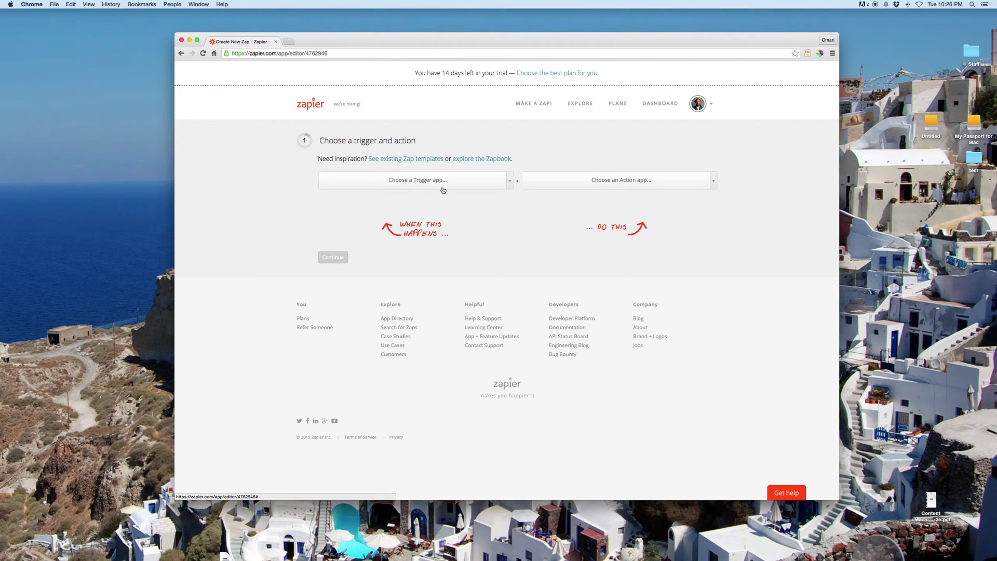
pyautogui.click(509, 181)
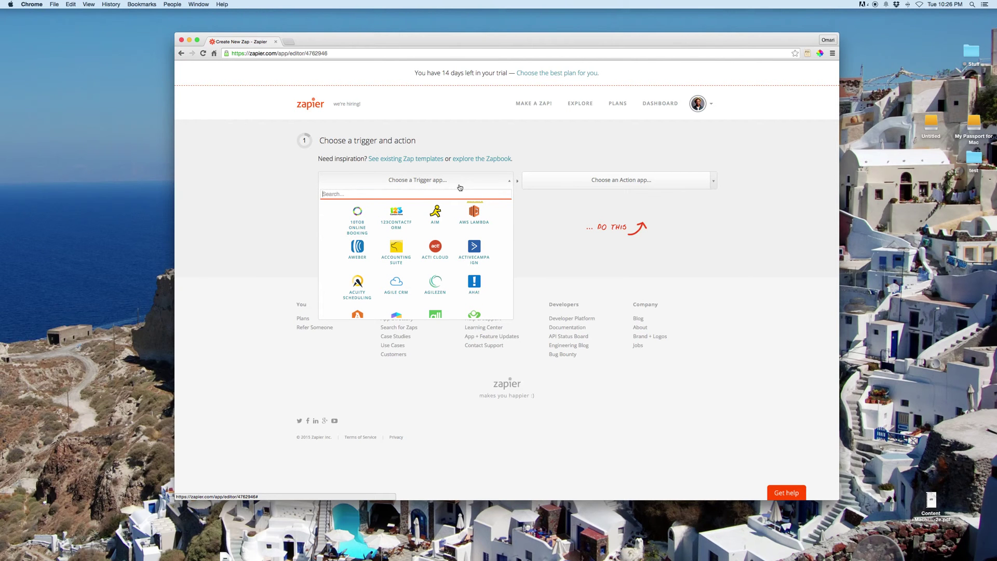
# Step: Choose MailChimp as the trigger app with the New Subscriber trigger
pyautogui.write('mail')
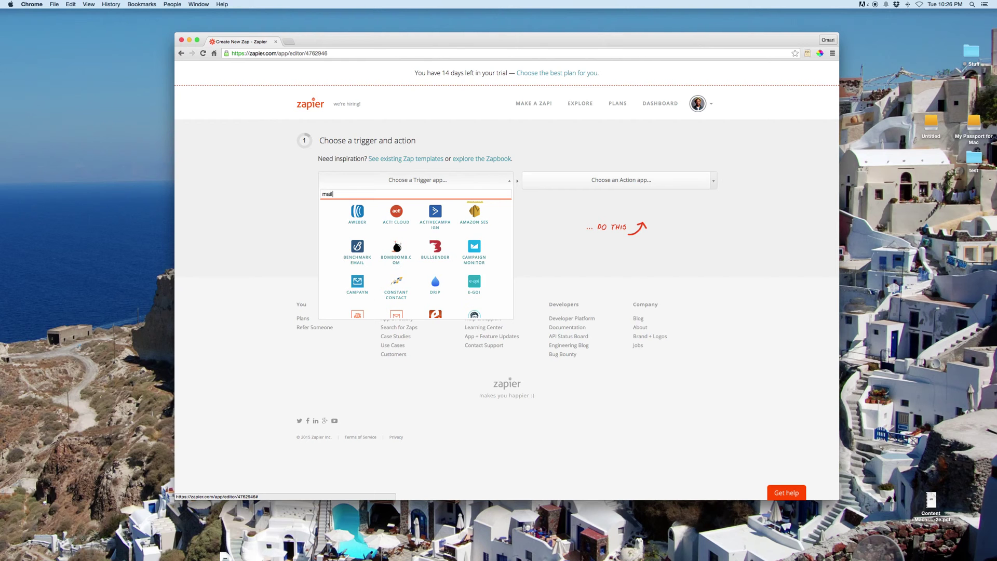
pyautogui.write('chi')
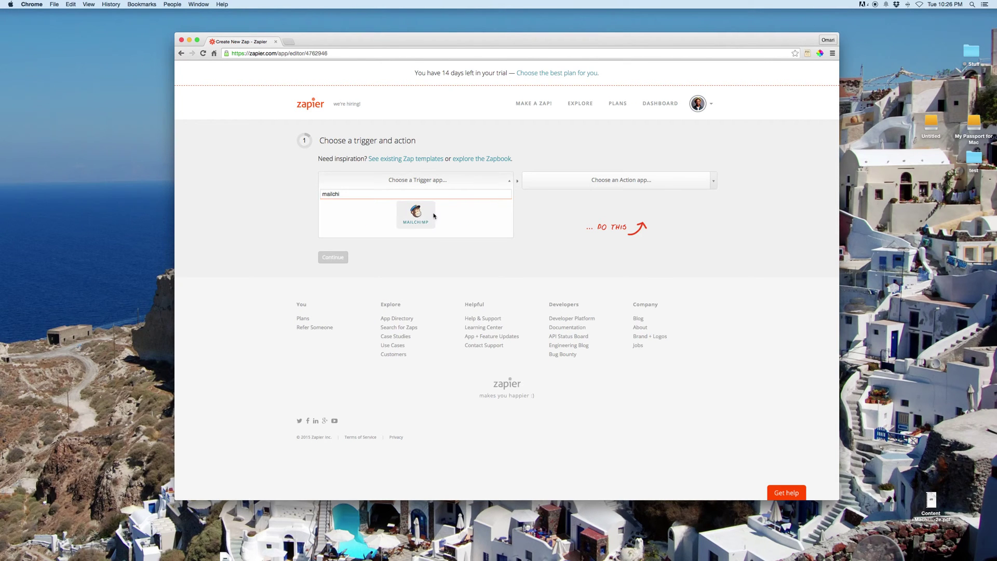
pyautogui.click(430, 215)
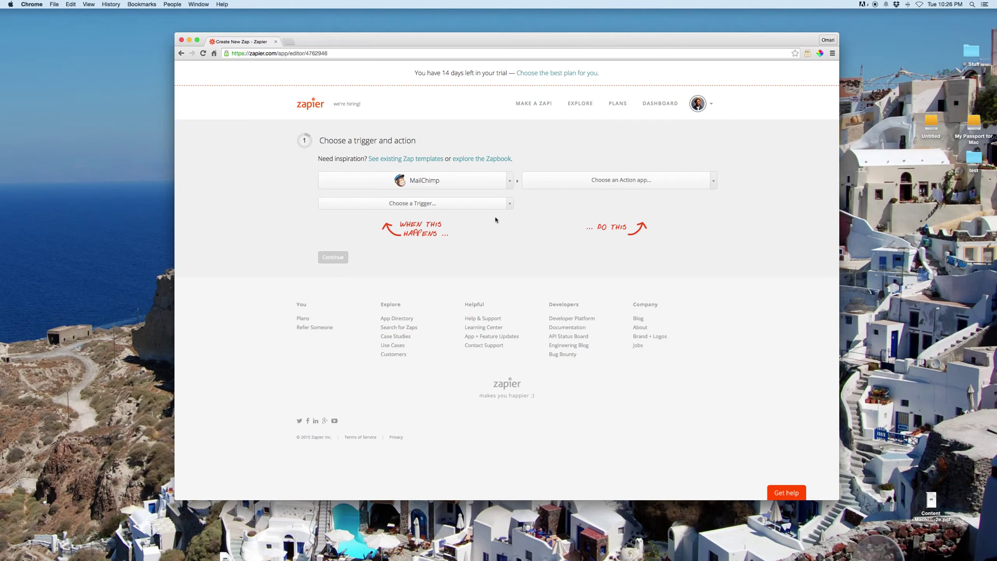
pyautogui.click(458, 205)
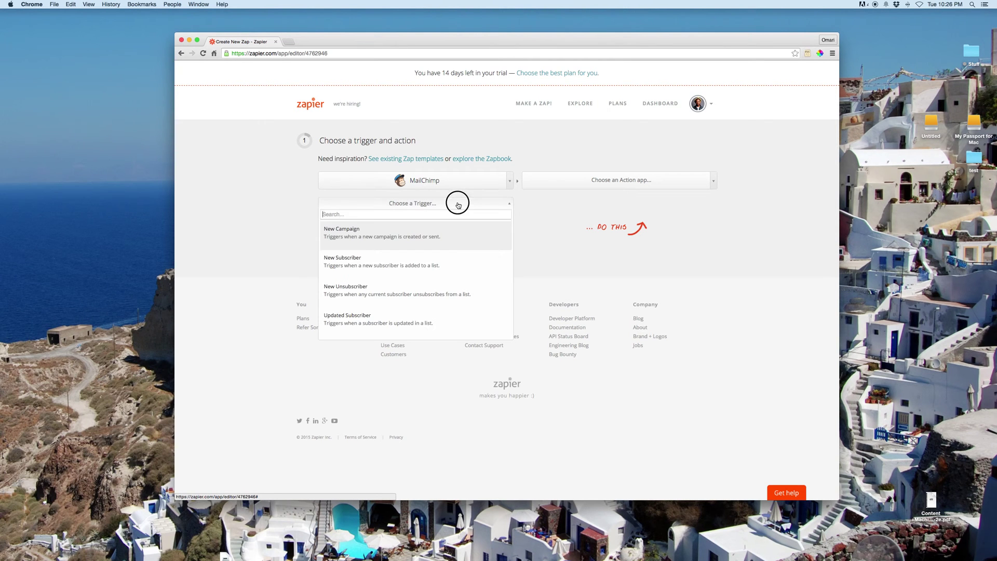
pyautogui.click(421, 261)
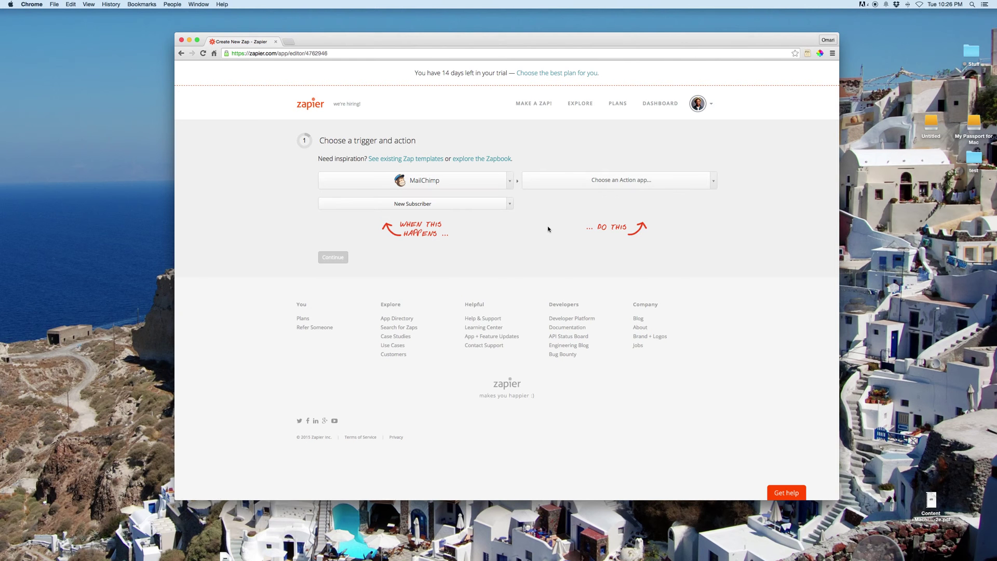
# Step: Choose Gmail as the action app with the Send Email action
pyautogui.click(693, 186)
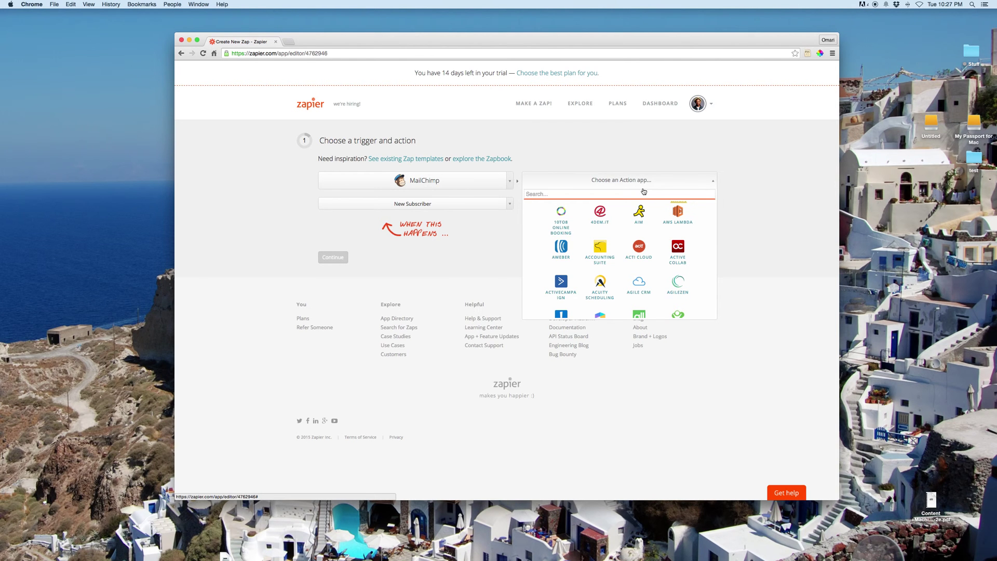
pyautogui.write('gmai')
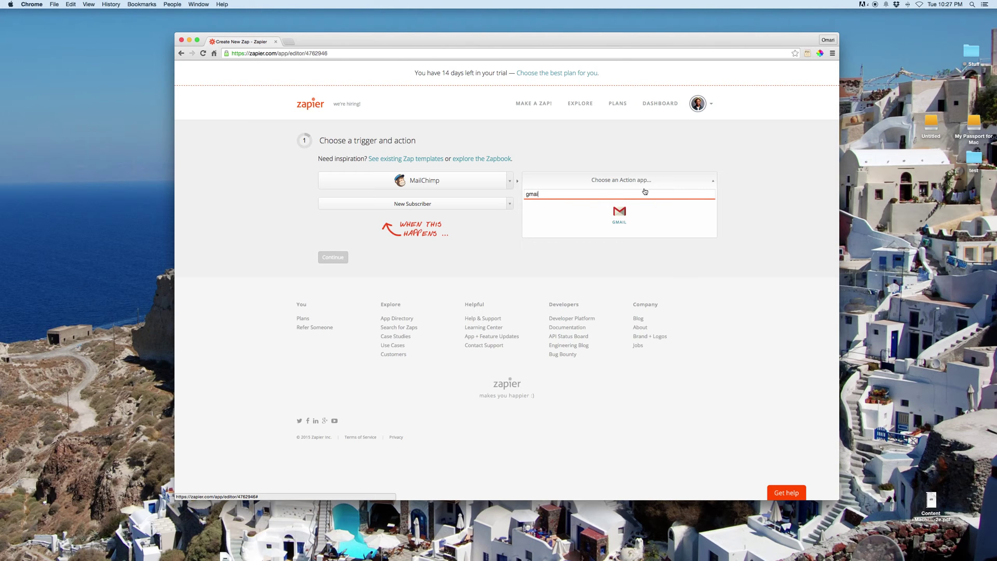
pyautogui.click(624, 214)
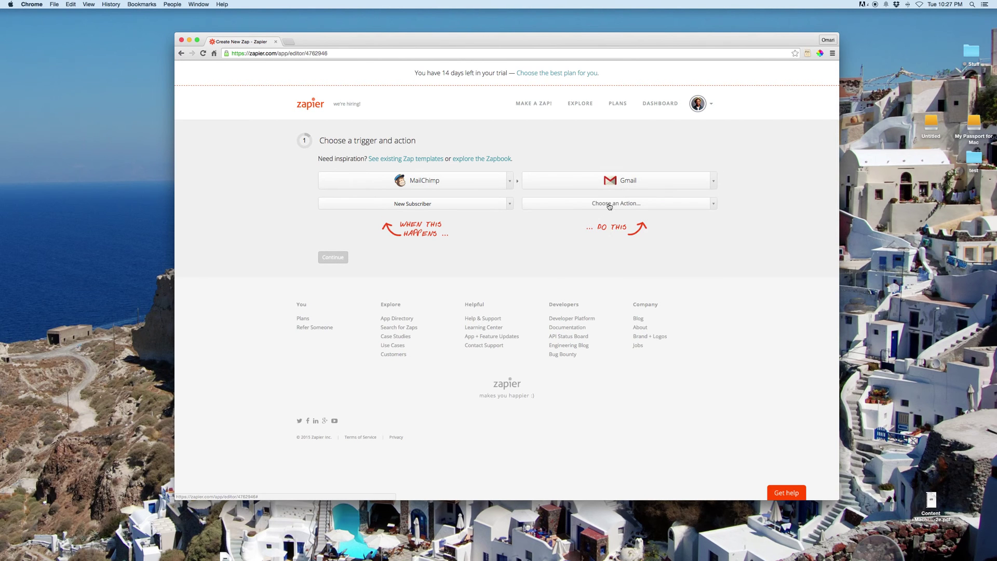
pyautogui.click(607, 205)
pyautogui.click(616, 231)
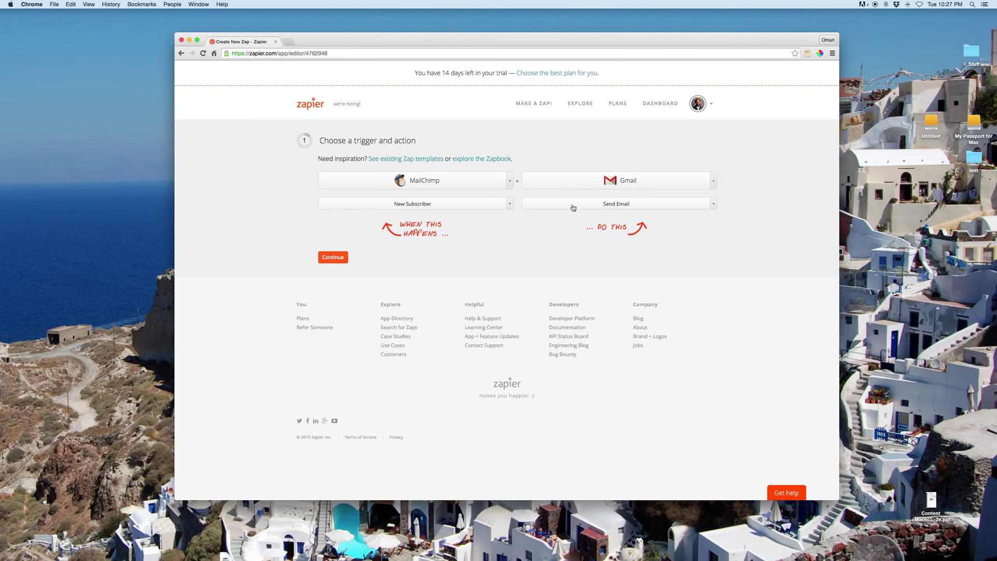
# Step: Select the existing MailChimp account for the trigger
pyautogui.click(333, 257)
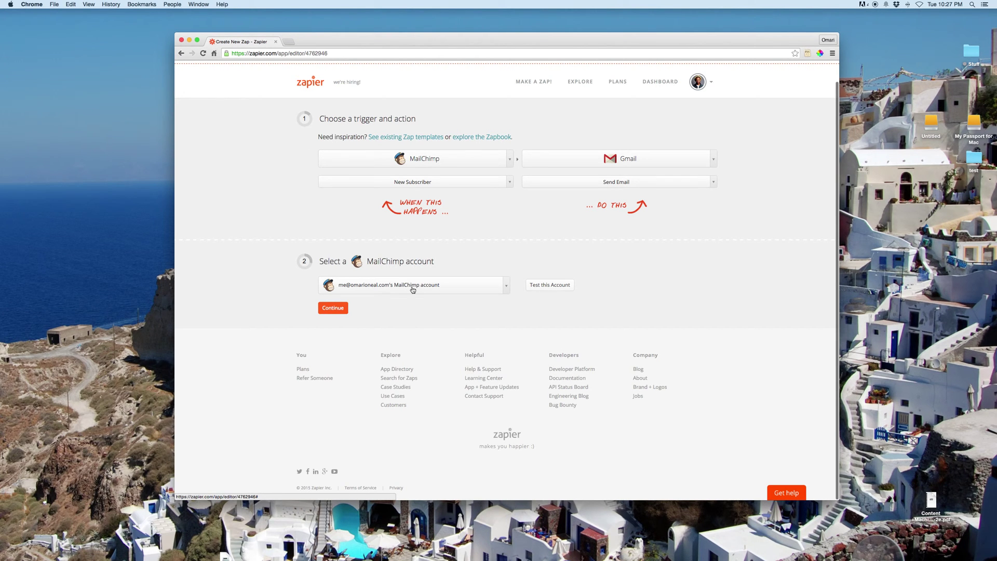
pyautogui.click(503, 285)
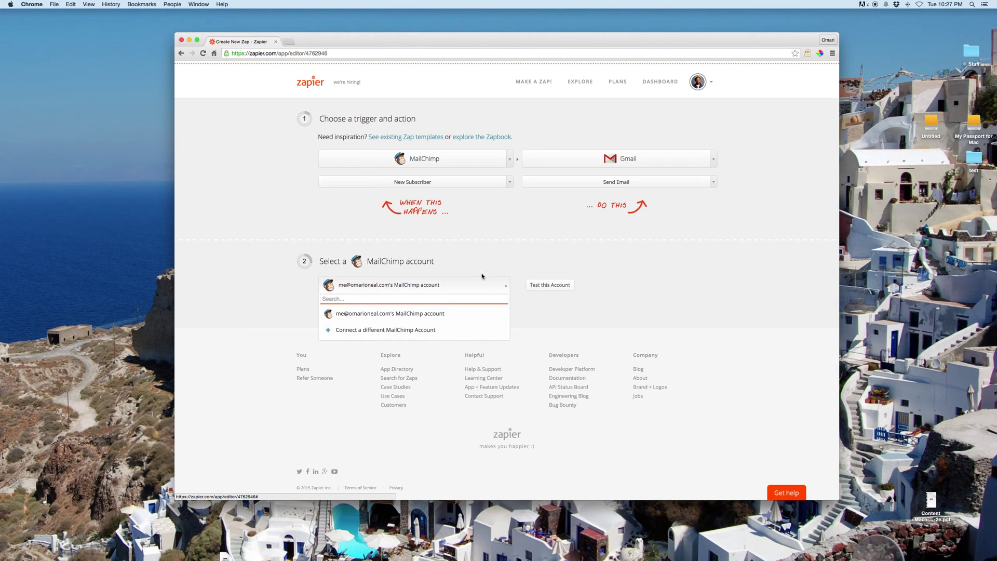
pyautogui.click(381, 313)
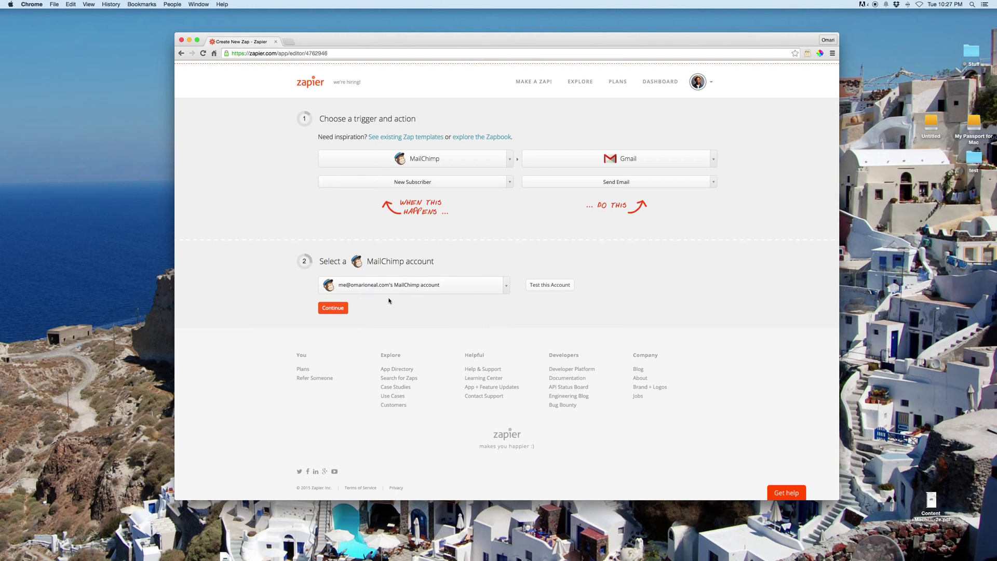
# Step: Select the existing Gmail account for the action
pyautogui.click(332, 308)
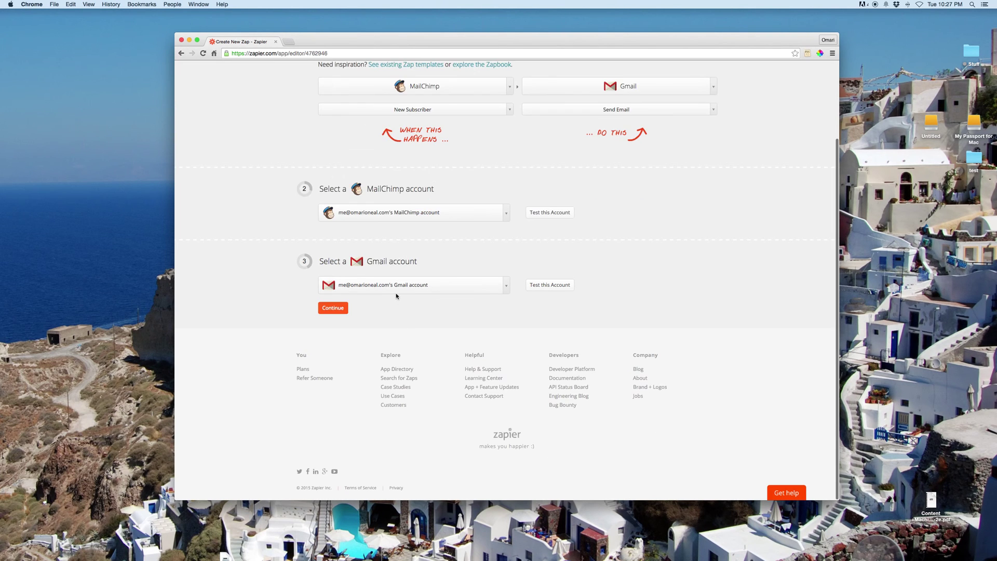
pyautogui.click(406, 285)
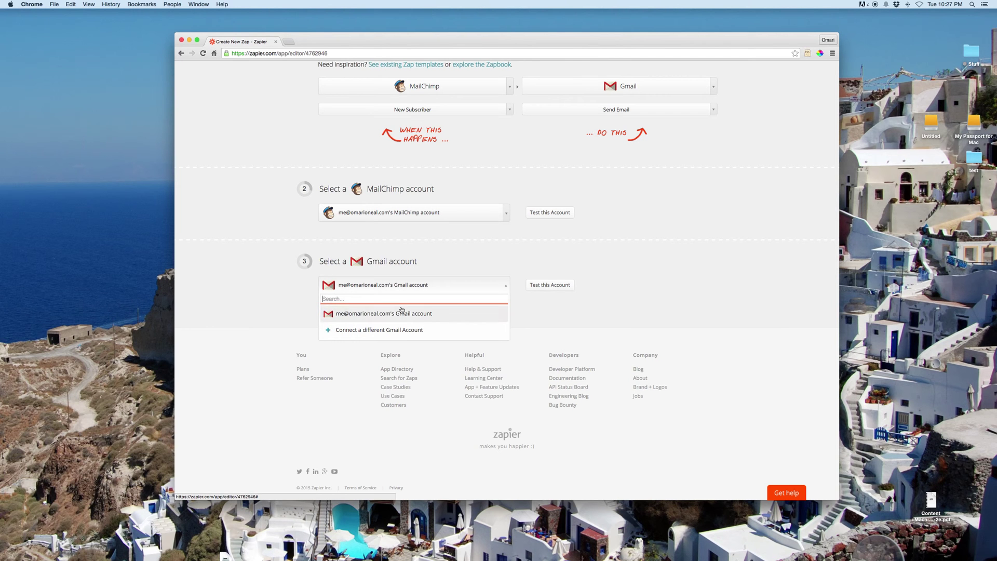
pyautogui.click(374, 251)
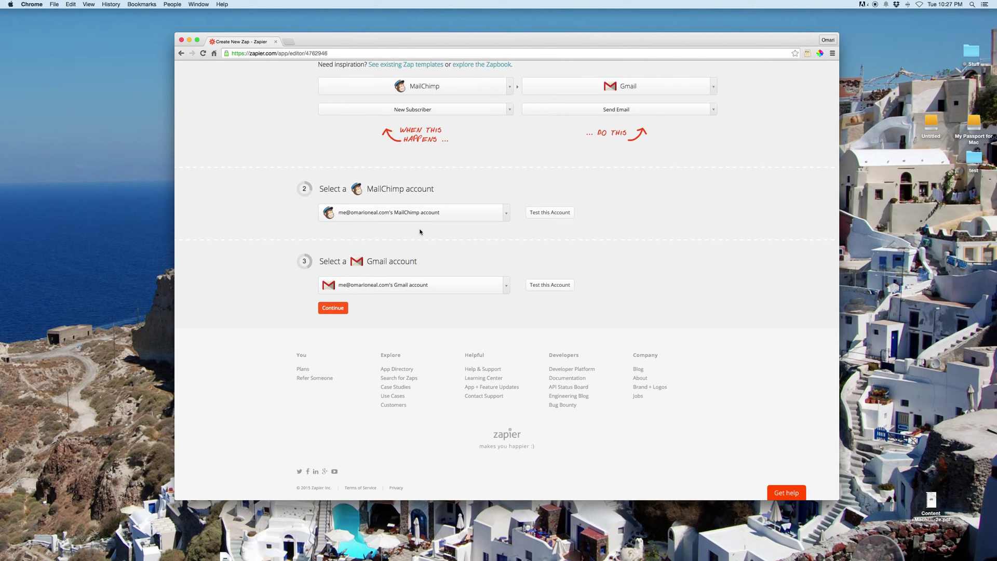
# Step: Set the MailChimp trigger's List to 'Sqsp Landing Pages'
pyautogui.click(334, 308)
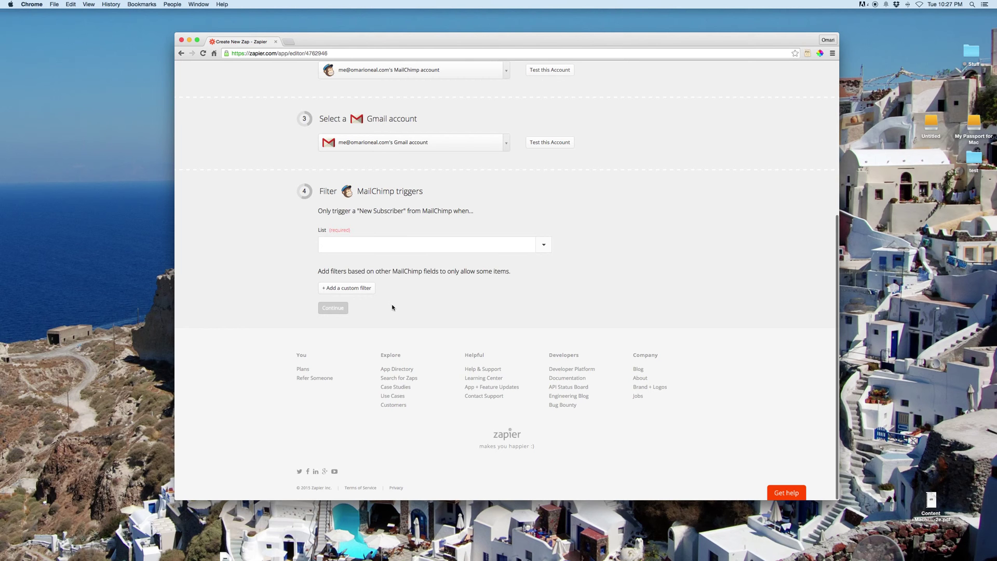
pyautogui.click(374, 247)
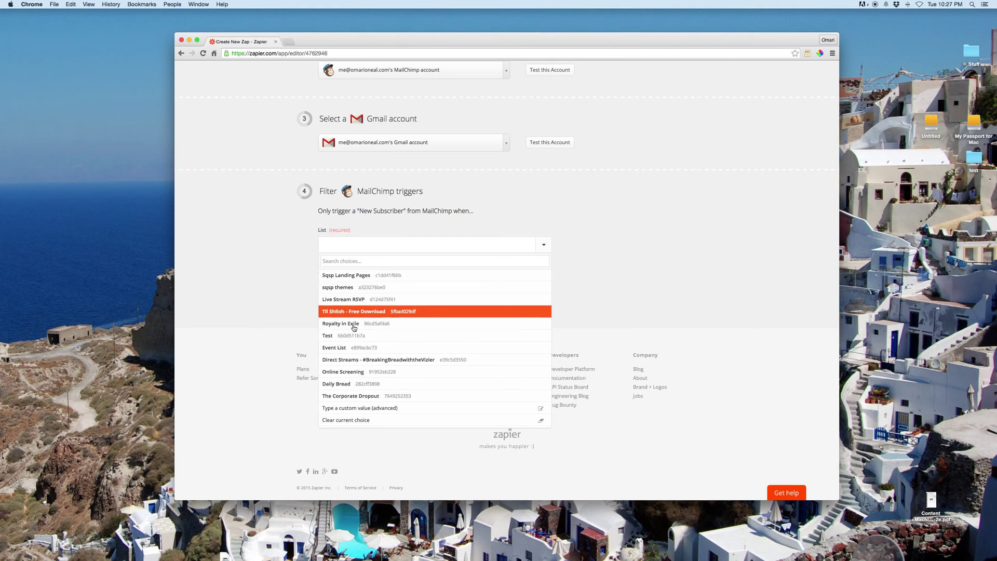
pyautogui.click(349, 278)
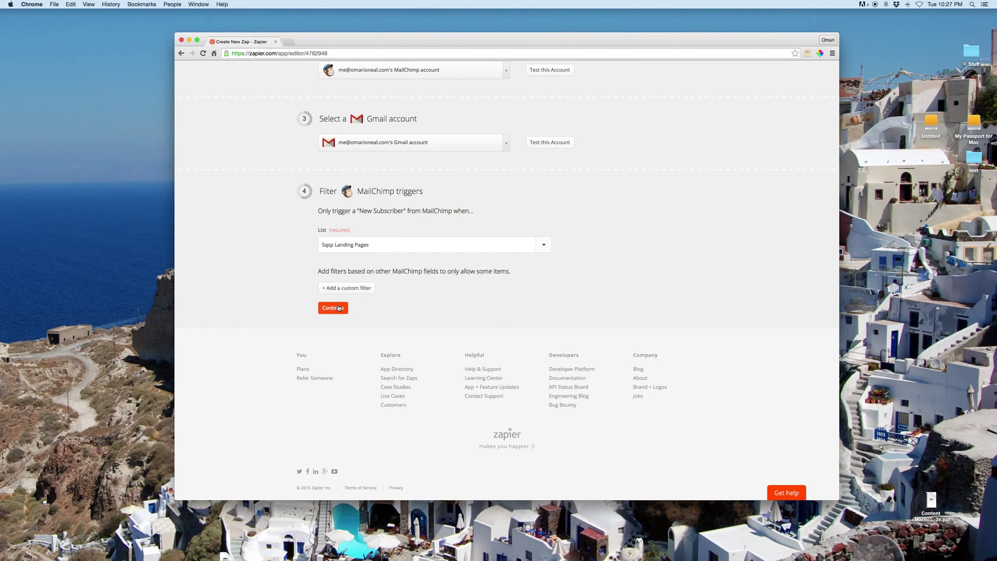
pyautogui.moveTo(321, 273); pyautogui.dragTo(370, 270)
pyautogui.click(366, 273)
# Step: Add a custom filter on the subscriber's Email field, then remove it without setting a condition
pyautogui.click(359, 290)
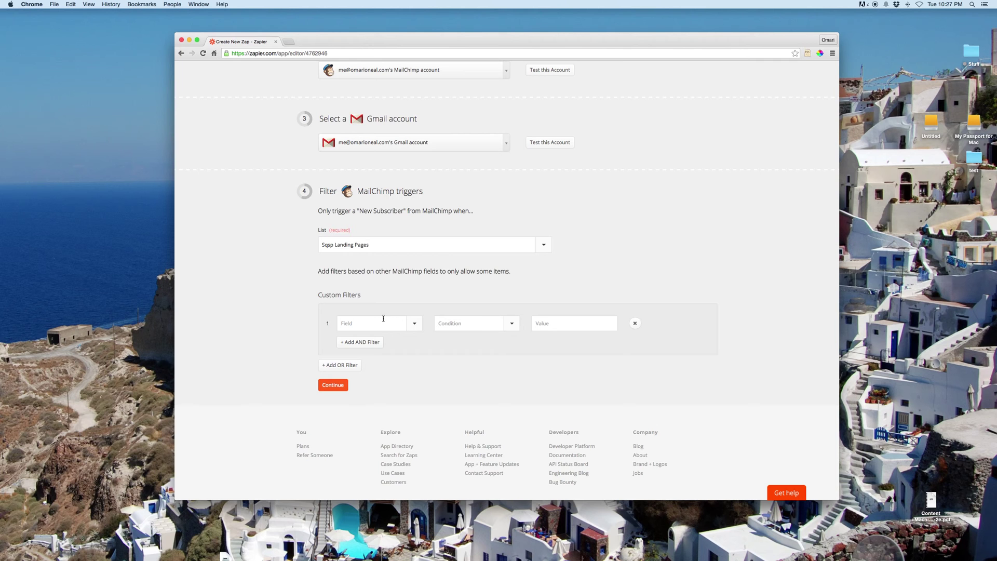
pyautogui.click(415, 325)
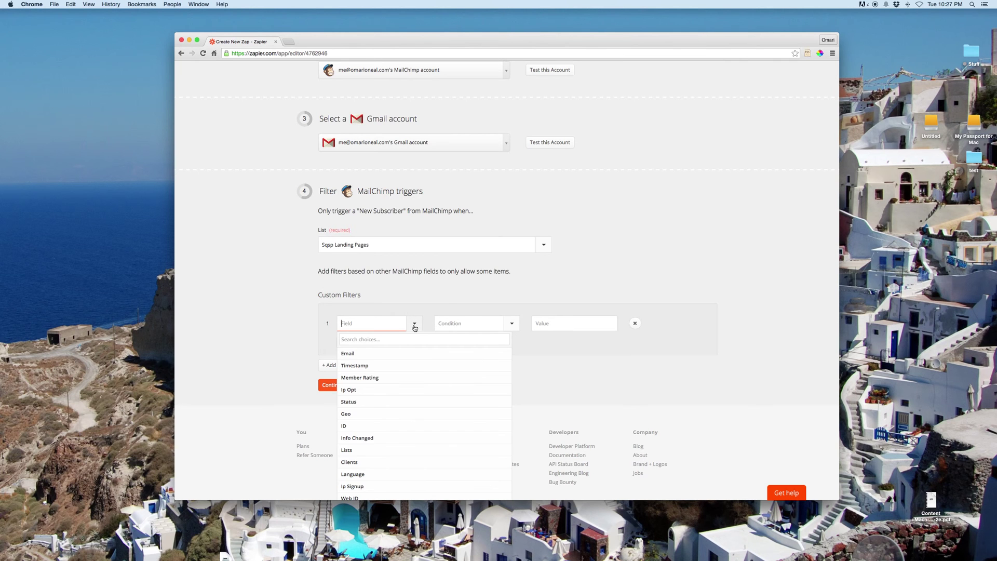
pyautogui.click(348, 353)
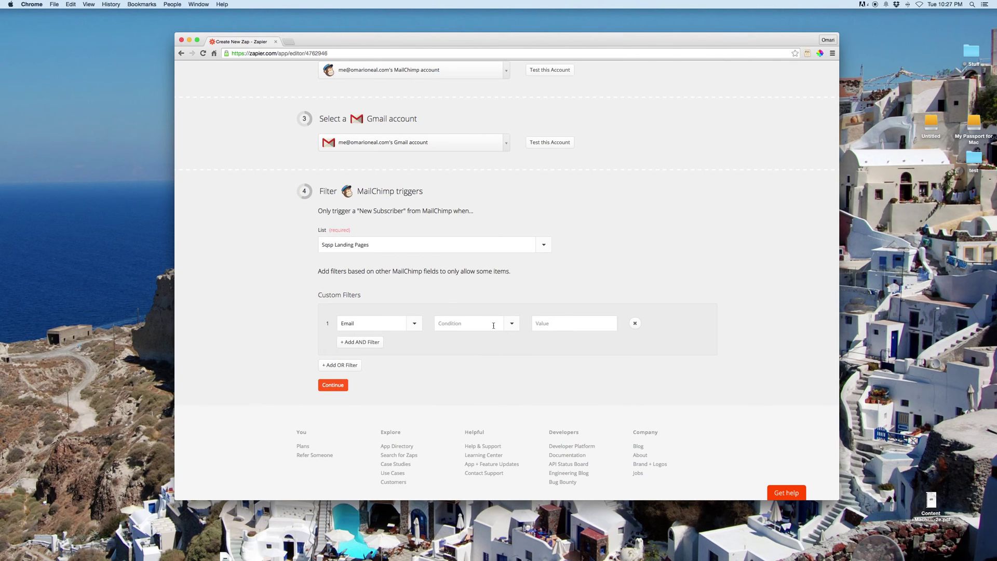
pyautogui.click(511, 323)
pyautogui.scroll(-2, 461, 379)
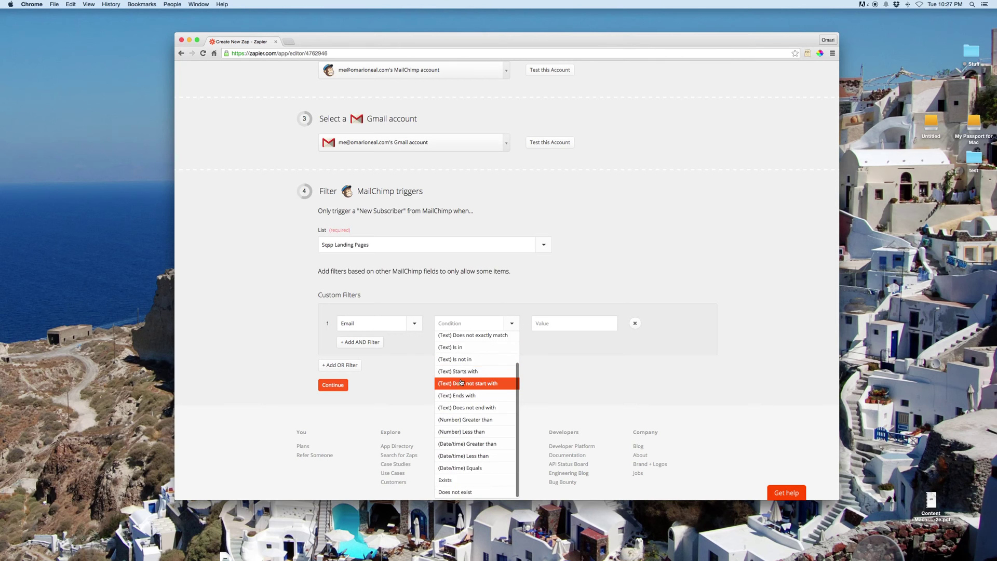
pyautogui.scroll(3, 461, 382)
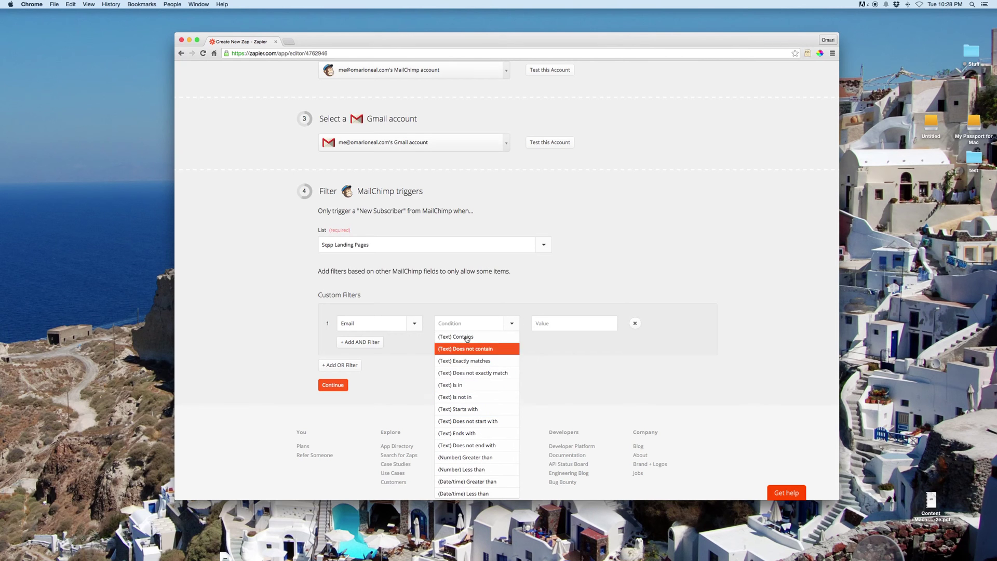
pyautogui.click(456, 298)
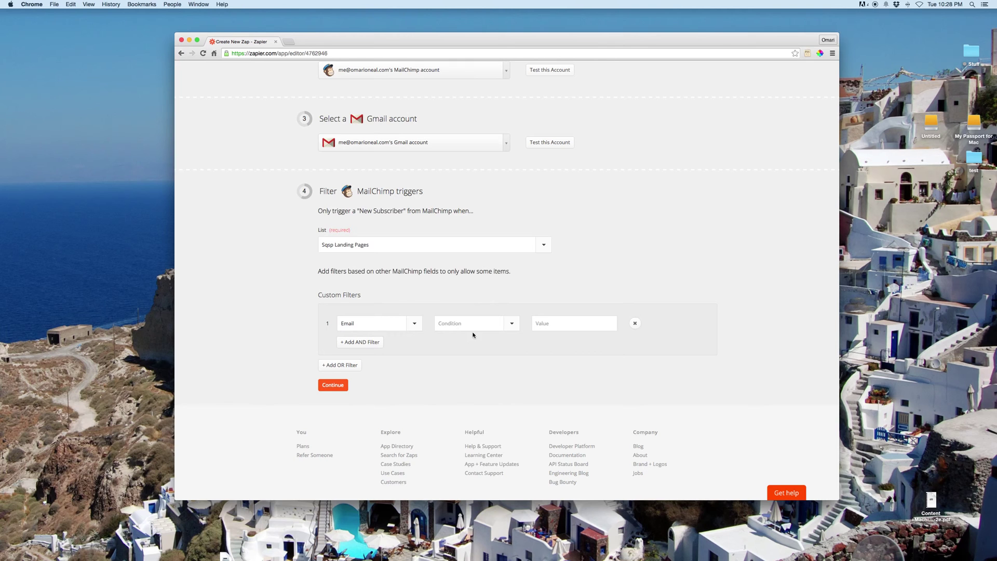
pyautogui.click(634, 323)
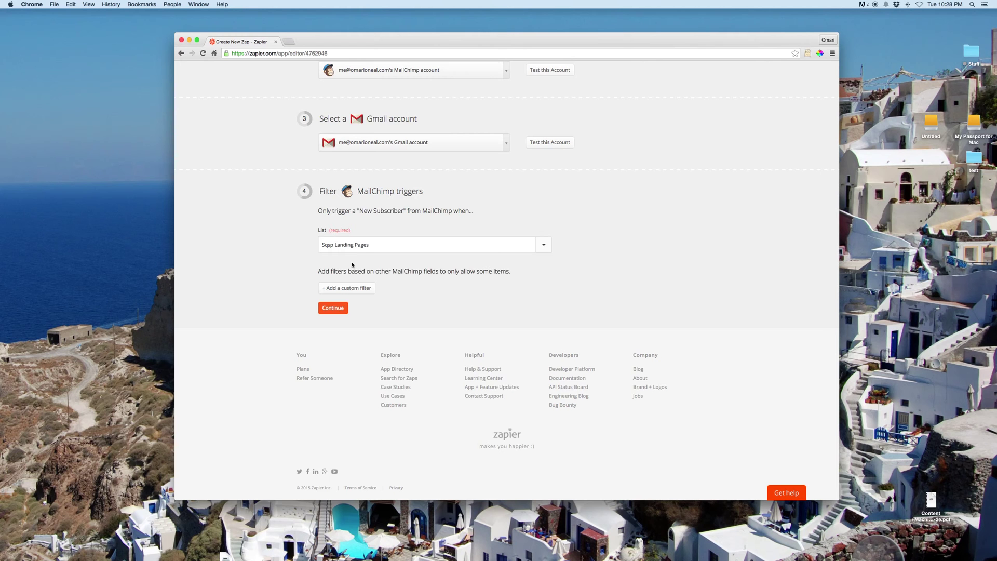
# Step: Map the Gmail To field to the MailChimp subscriber's Email
pyautogui.click(338, 309)
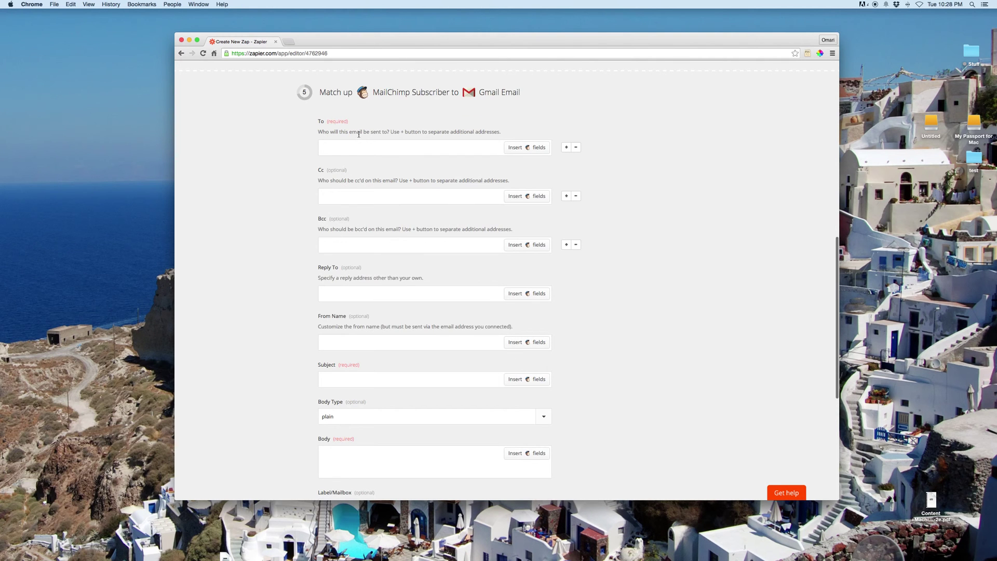
pyautogui.click(365, 146)
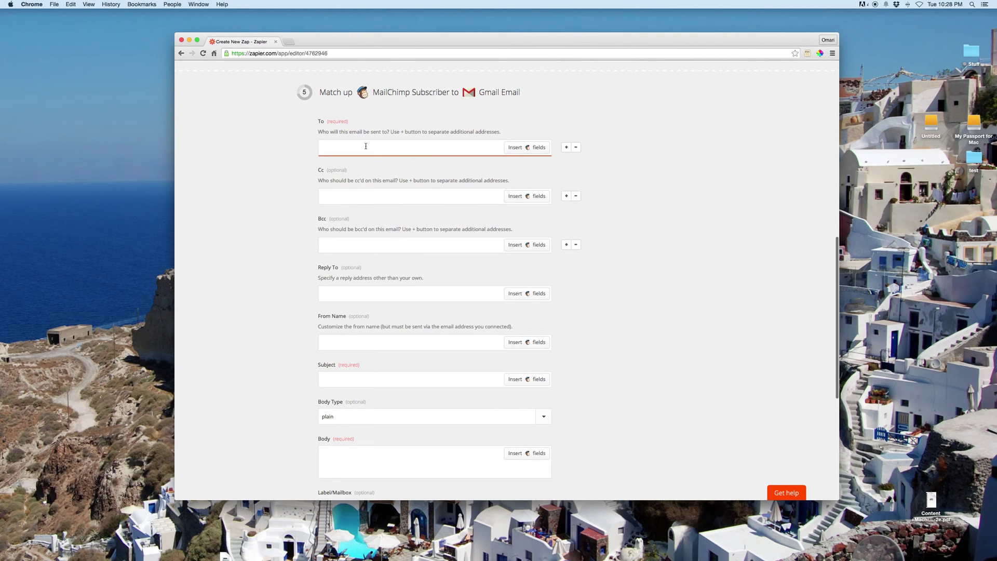
pyautogui.click(510, 148)
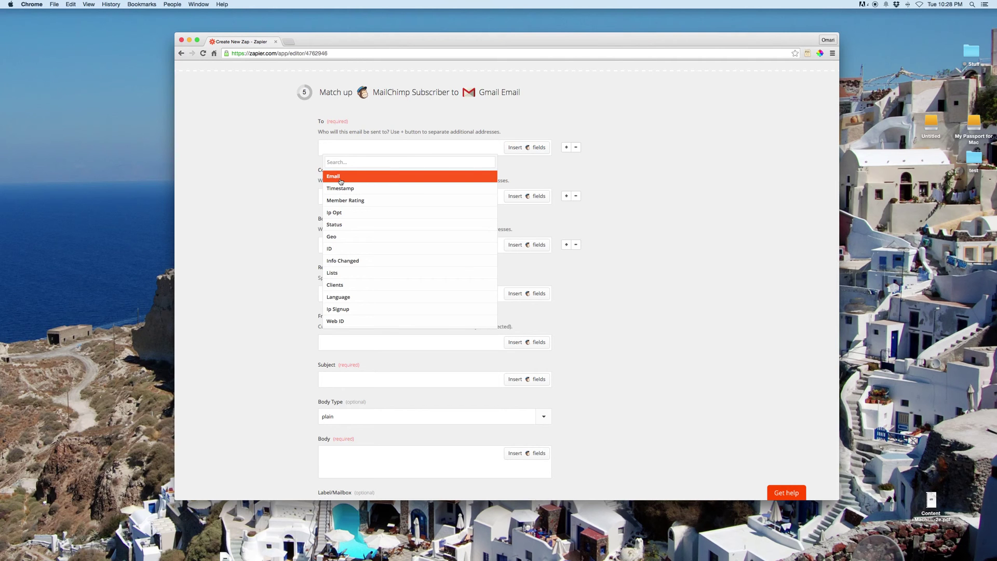
pyautogui.click(341, 178)
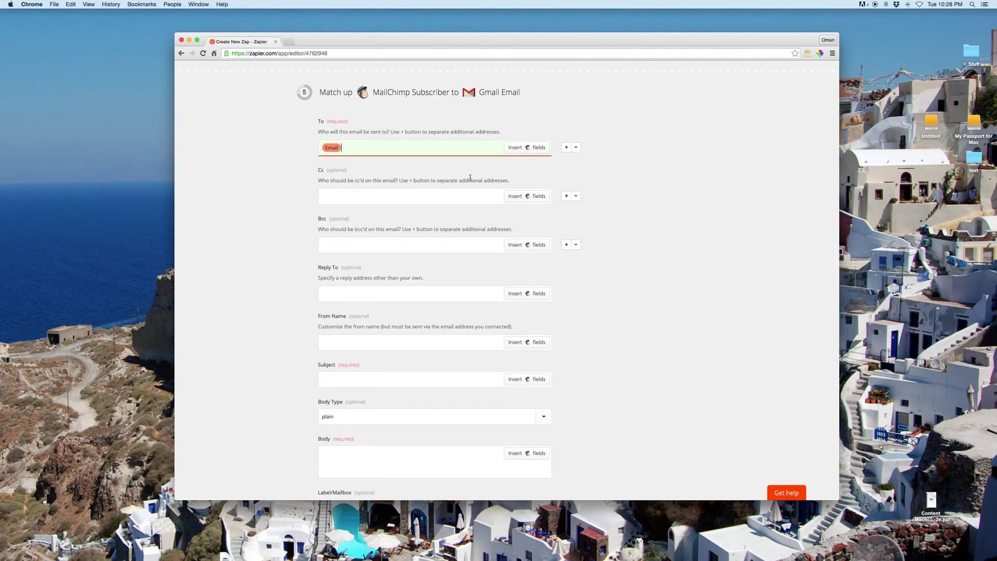
# Step: Enter a custom reply-to e-mail address in the Reply To field
pyautogui.click(346, 289)
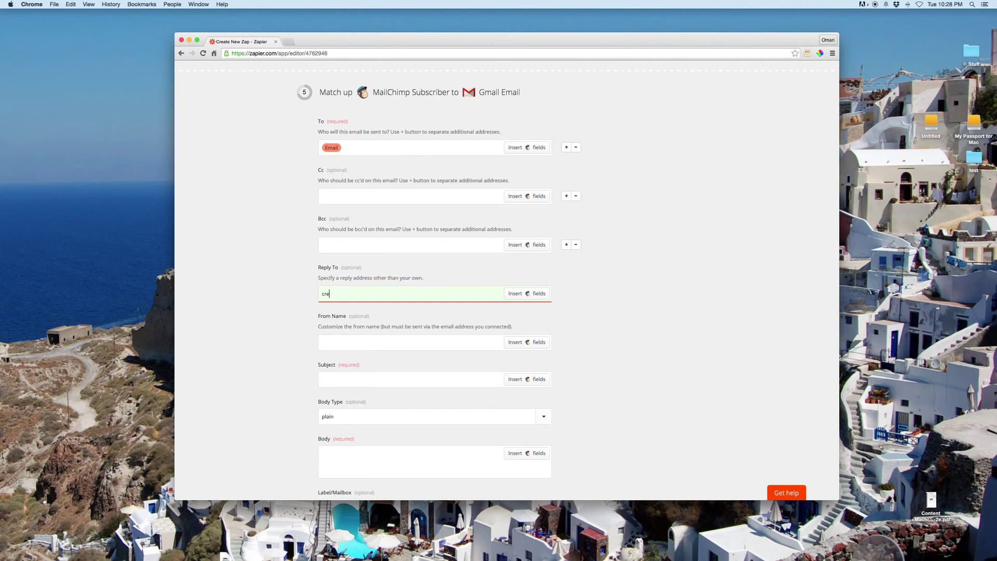
pyautogui.scroll(-3, 371, 293)
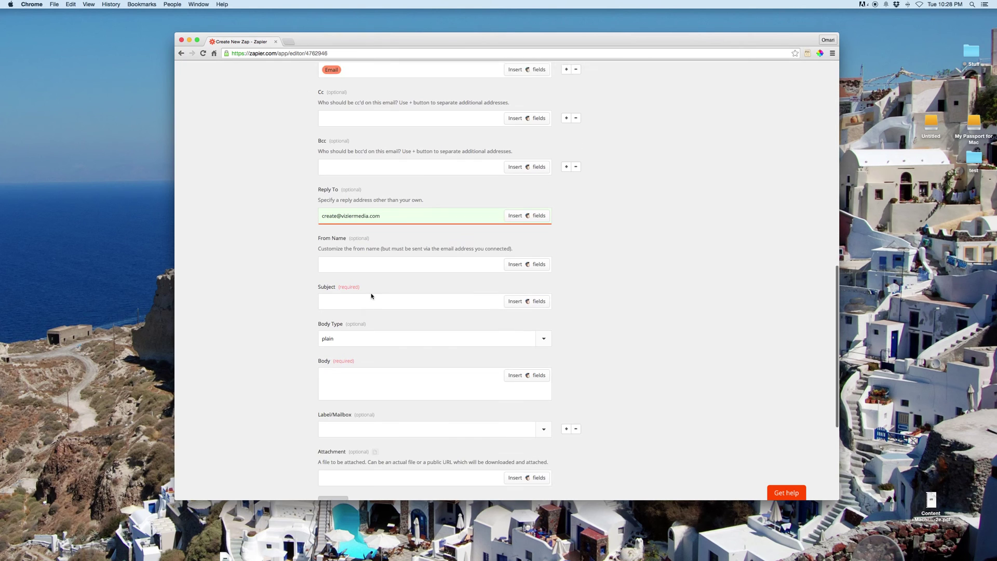
pyautogui.scroll(-2, 366, 301)
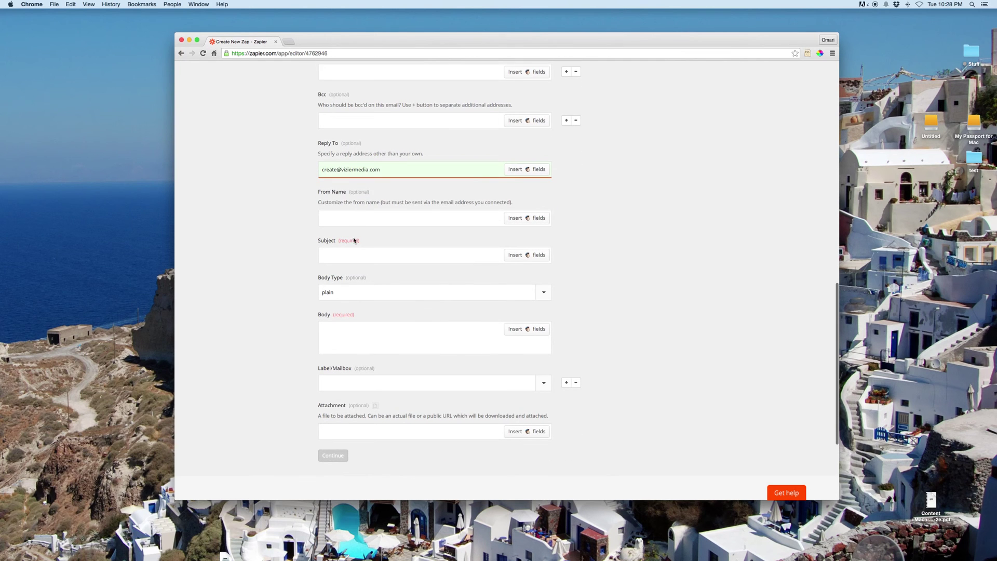
# Step: Enter the sender's name as From Name and '10 Costly Landing Page Mistakes' as Subject
pyautogui.click(352, 220)
pyautogui.write('Omari')
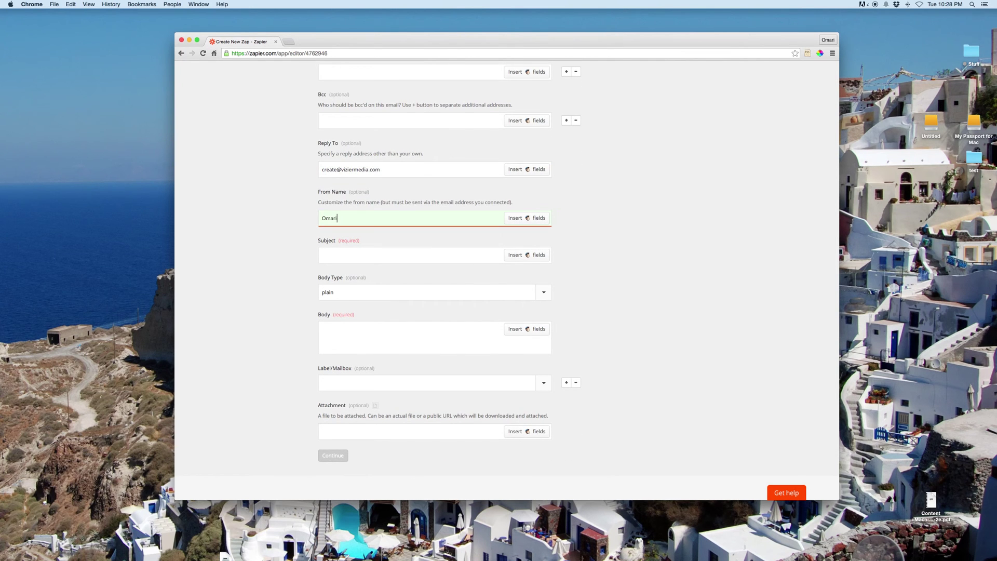
pyautogui.click(352, 259)
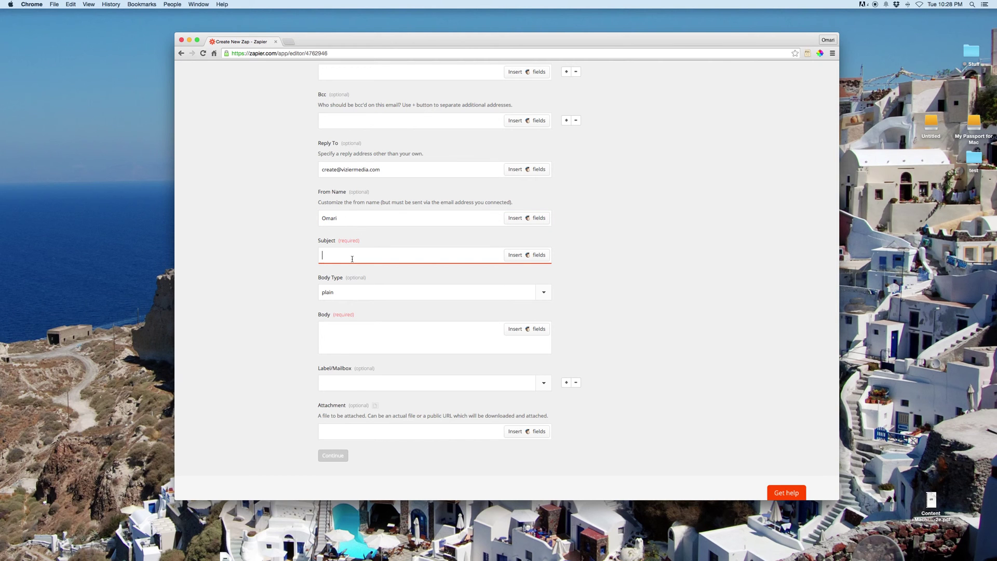
pyautogui.write('Hey')
pyautogui.press('BackSpace')
pyautogui.press('BackSpace')
pyautogui.press('BackSpace')
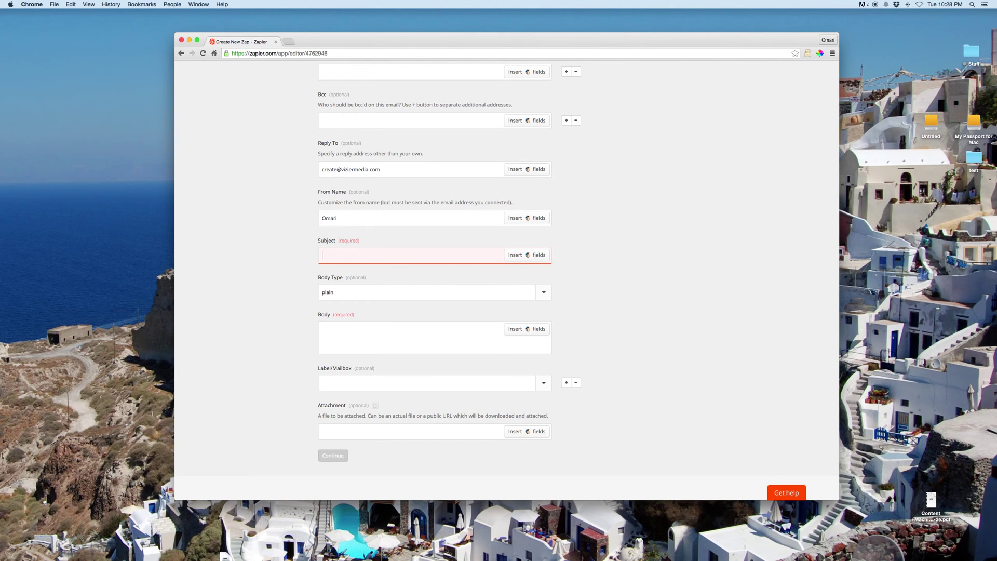
pyautogui.write('10 anding')
pyautogui.press('BackSpace')
pyautogui.press('BackSpace')
pyautogui.press('BackSpace')
pyautogui.press('BackSpace')
pyautogui.press('BackSpace')
pyautogui.press('BackSpace')
pyautogui.write('Landing Page M')
pyautogui.click(329, 255)
pyautogui.write('Costly')
pyautogui.click(388, 255)
pyautogui.write('istake')
# Step: Type 'Check them out here:' into the Body field, removing the stray word 'Link'
pyautogui.click(348, 332)
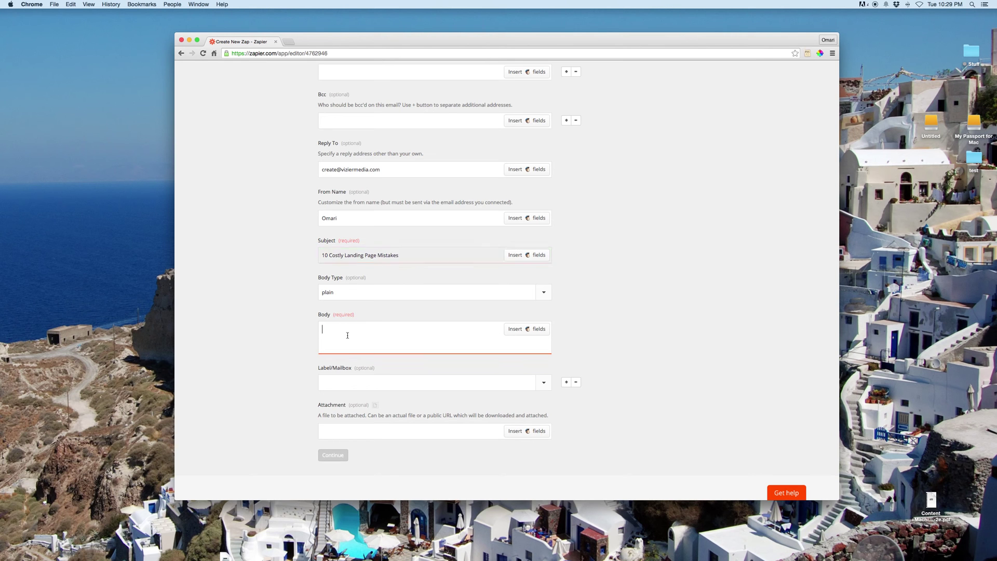
pyautogui.write('Chec')
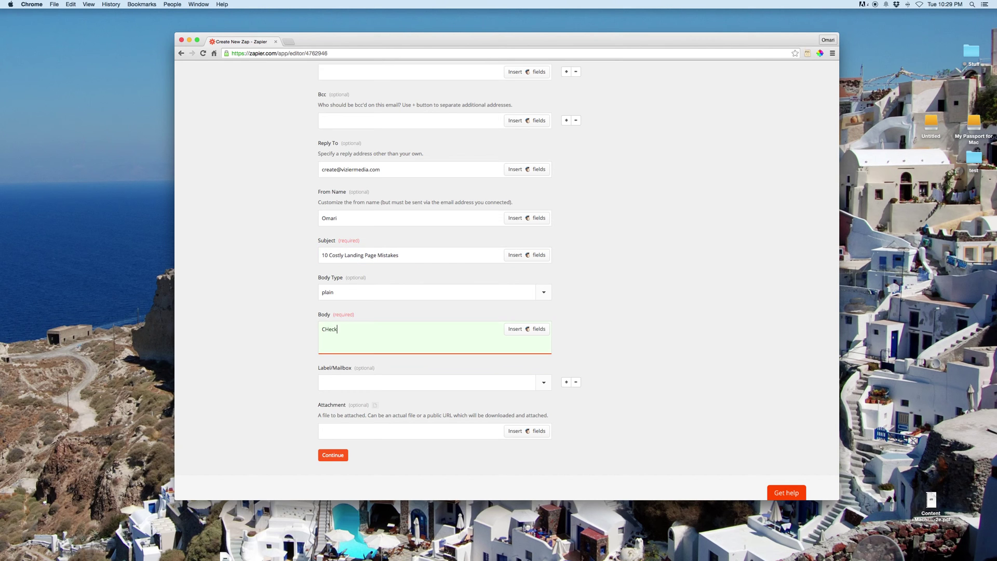
pyautogui.press('BackSpace')
pyautogui.press('BackSpace')
pyautogui.press('BackSpace')
pyautogui.write('heck them out here: Link')
pyautogui.press('BackSpace')
pyautogui.press('BackSpace')
pyautogui.press('BackSpace')
pyautogui.press('BackSpace')
pyautogui.scroll(-2, 316, 255)
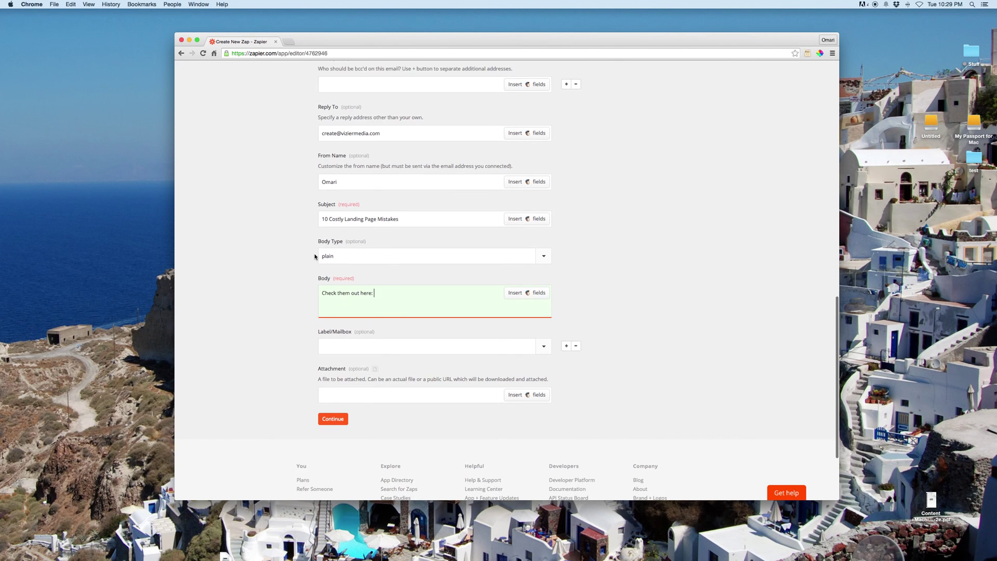
pyautogui.scroll(-1, 315, 256)
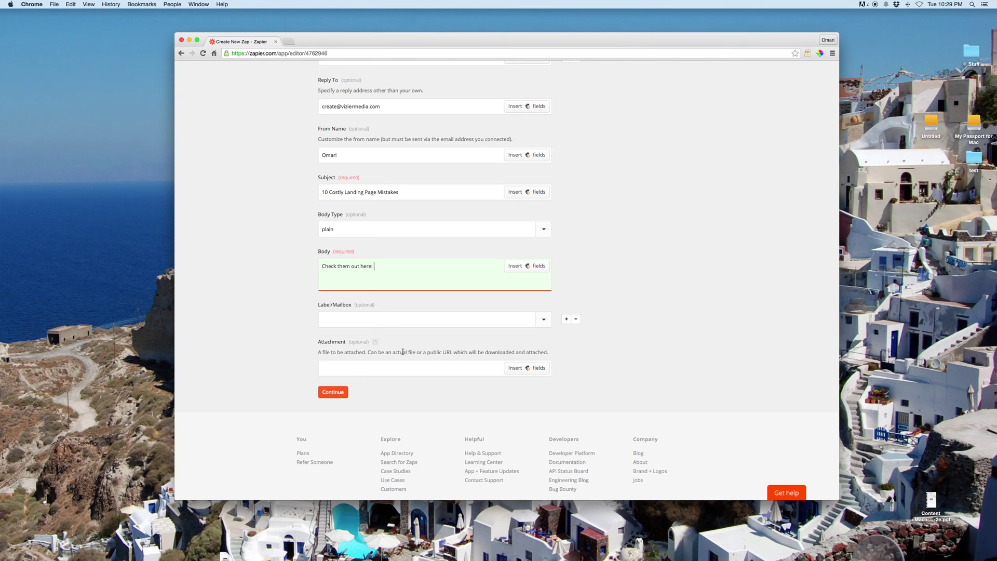
# Step: Save the email fields and test the MailChimp trigger, dismissing the no-samples message
pyautogui.click(332, 392)
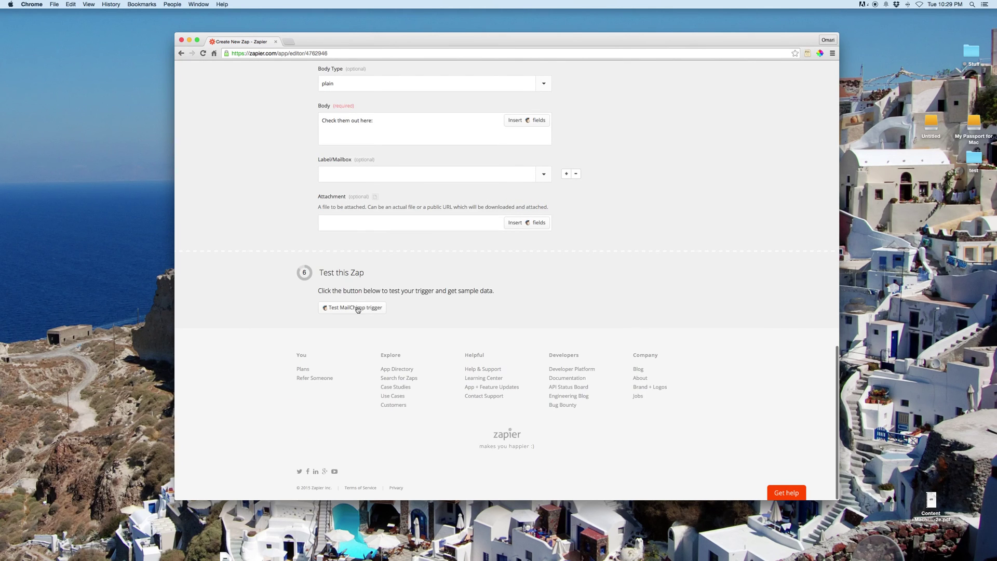
pyautogui.click(354, 309)
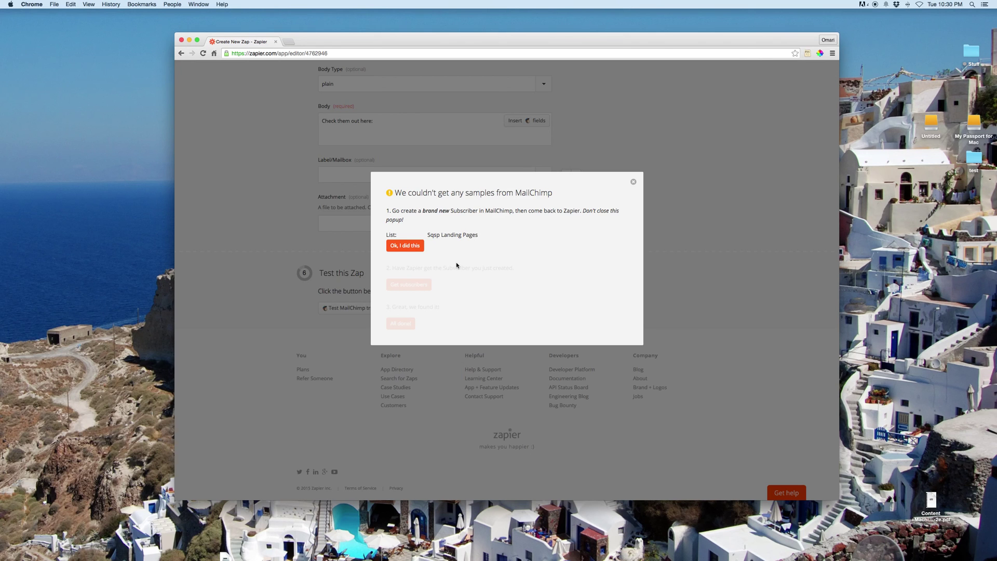
pyautogui.click(410, 249)
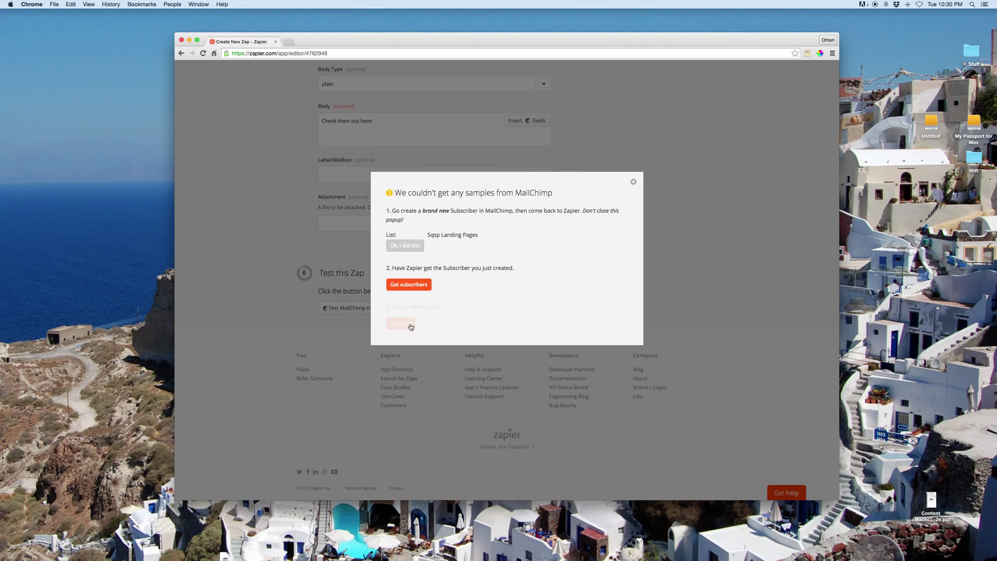
pyautogui.click(633, 181)
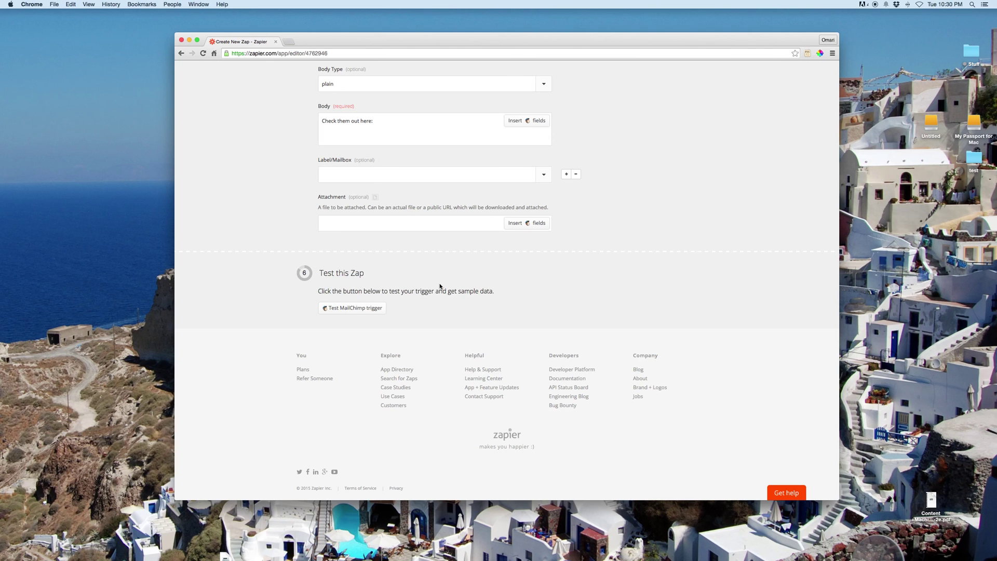
# Step: Rerun the trigger test with Get subscribers; still no samples, so close the message
pyautogui.click(370, 308)
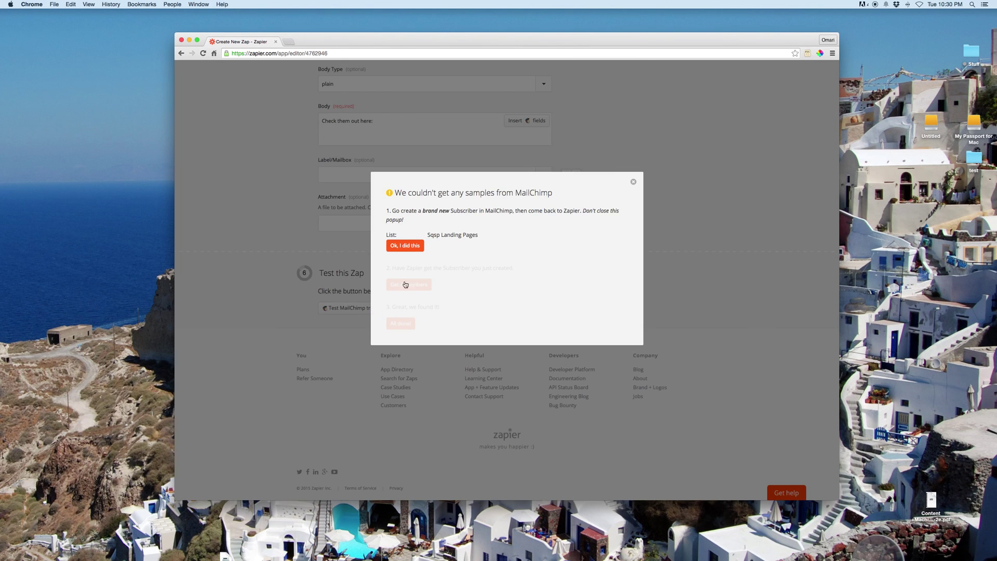
pyautogui.click(403, 244)
pyautogui.click(408, 285)
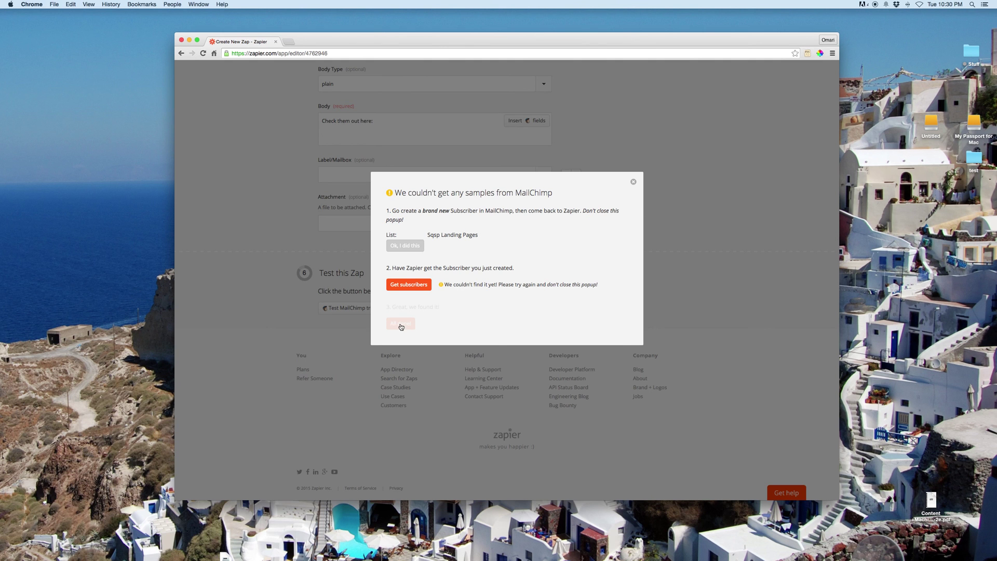
pyautogui.click(633, 181)
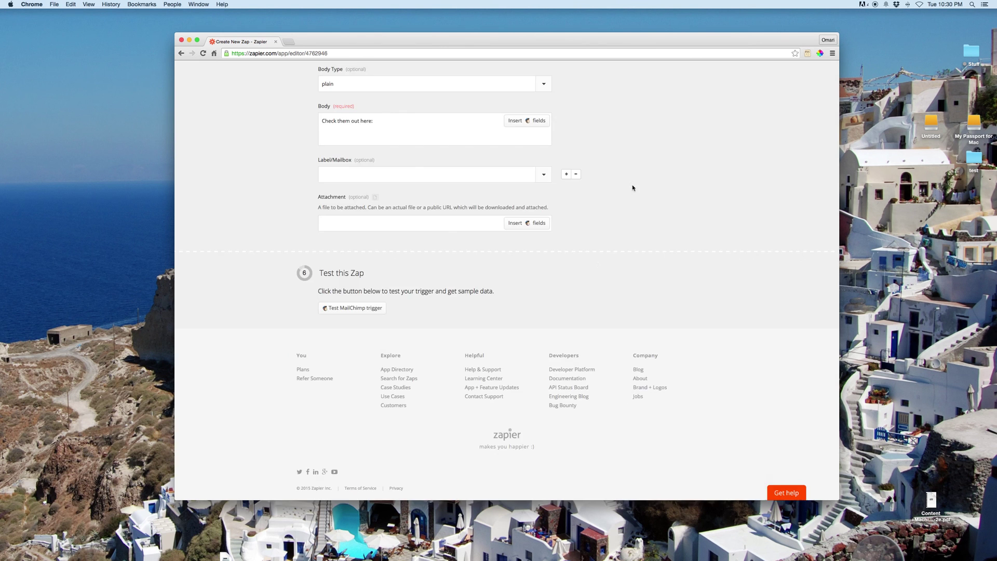
pyautogui.scroll(15, 598, 265)
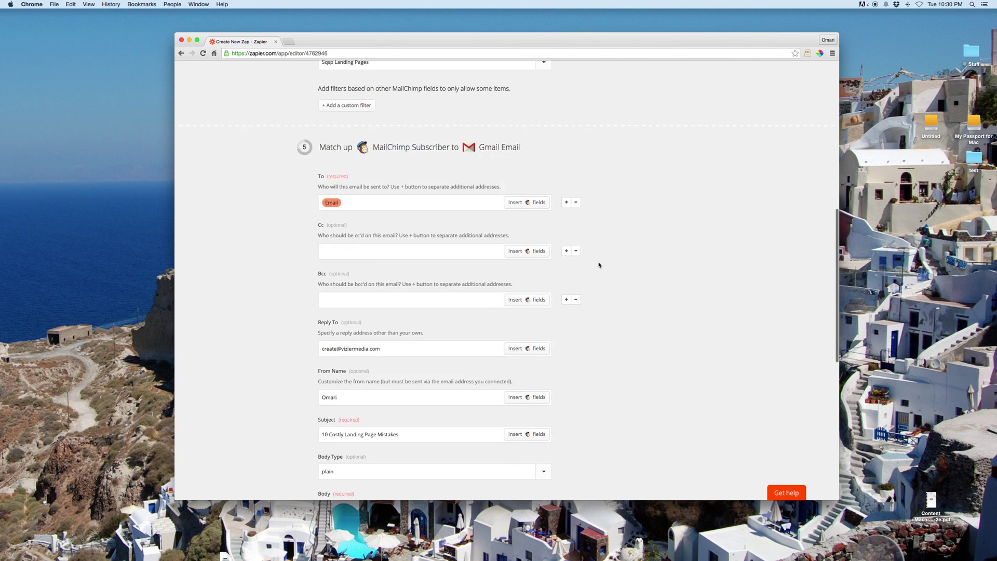
pyautogui.scroll(5, 598, 265)
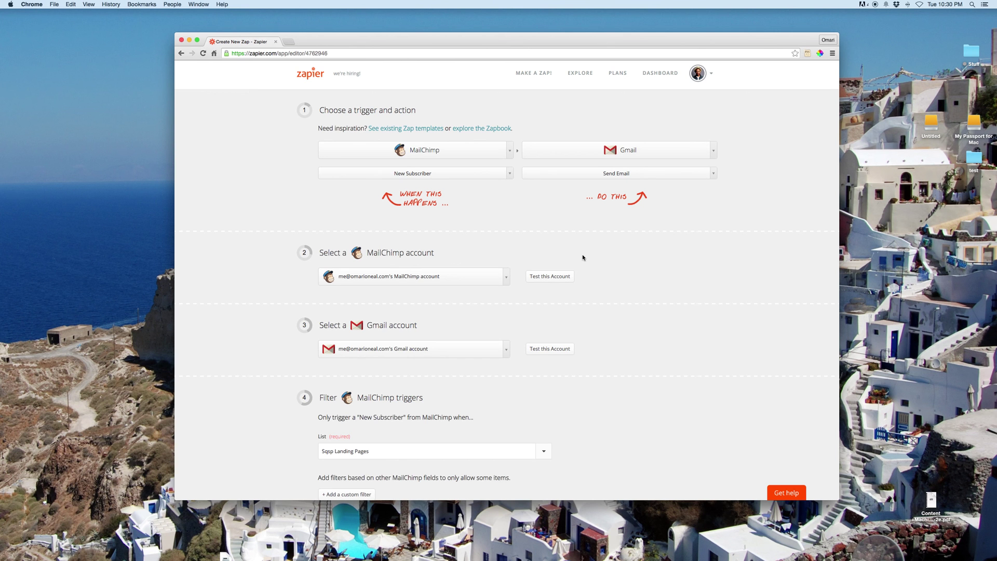
pyautogui.scroll(-10, 583, 257)
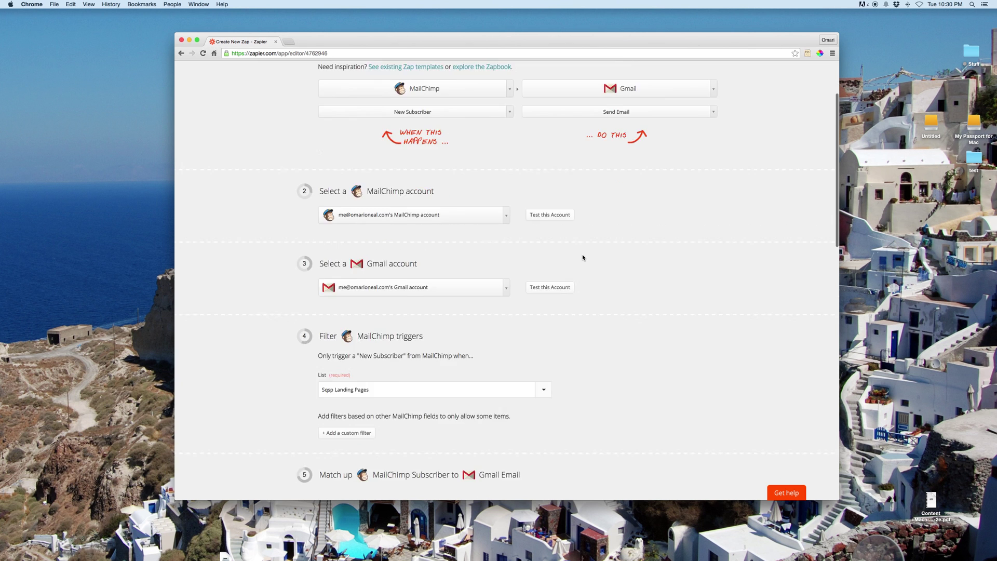
pyautogui.scroll(-12, 583, 257)
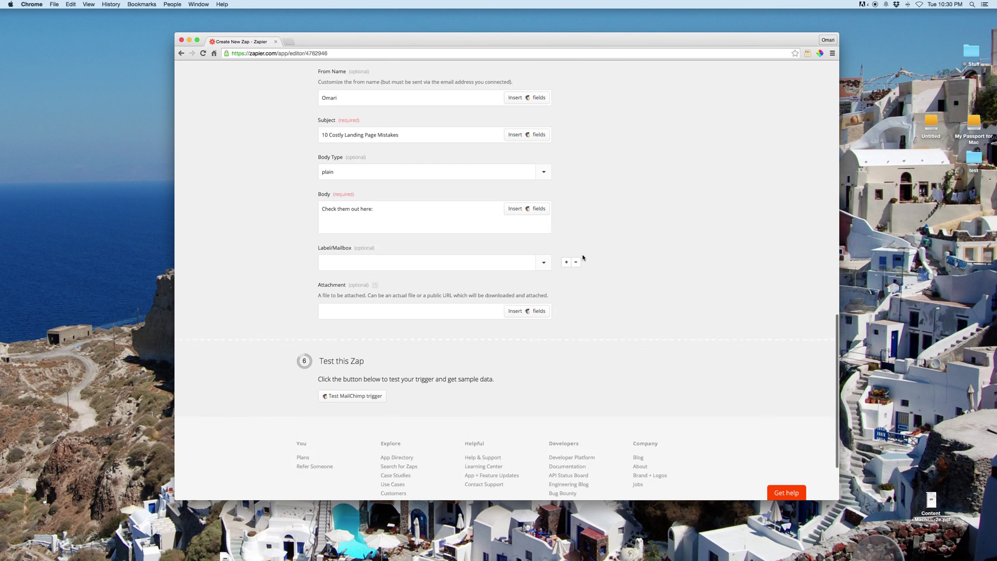